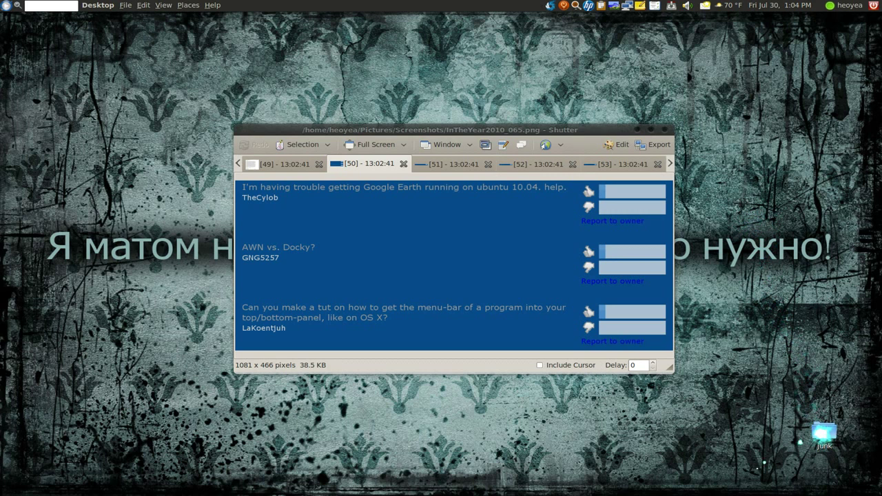
# Step: Open the desktop junk folder and allow GoogleEarthLinux.bin to execute as a program
pyautogui.hotkey('ctrl', 'q')
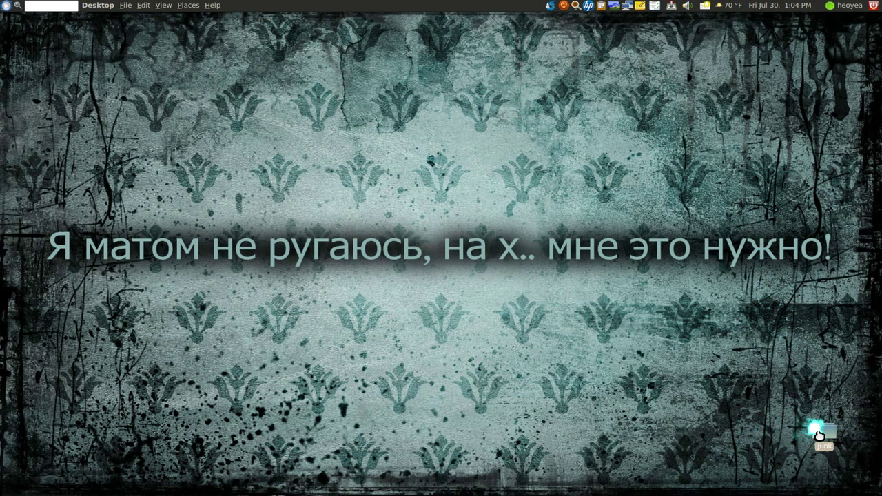
pyautogui.doubleClick(813, 434)
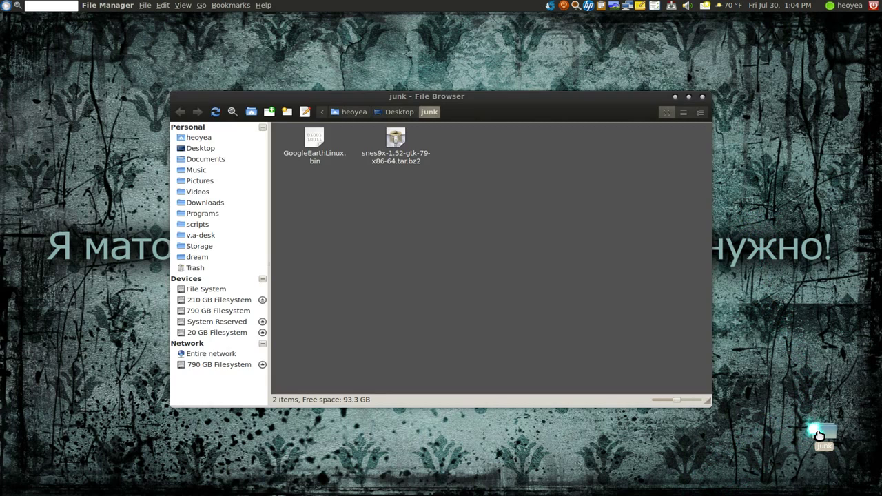
pyautogui.rightClick(316, 158)
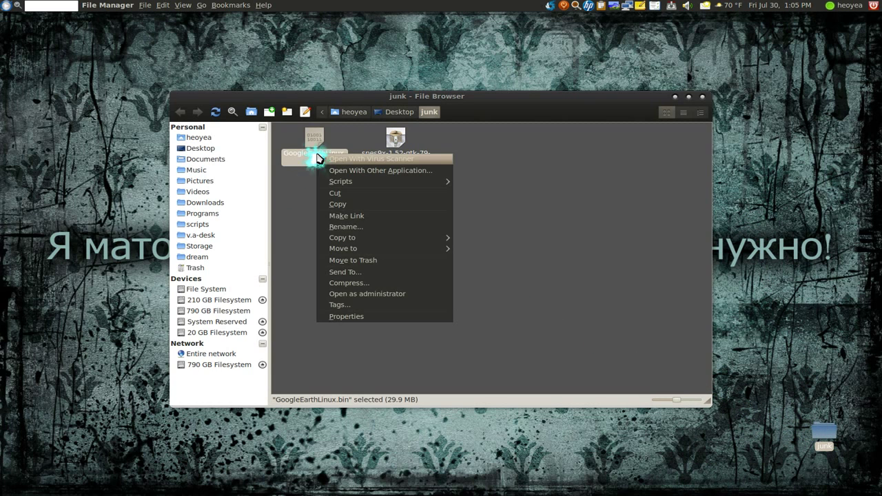
pyautogui.click(361, 317)
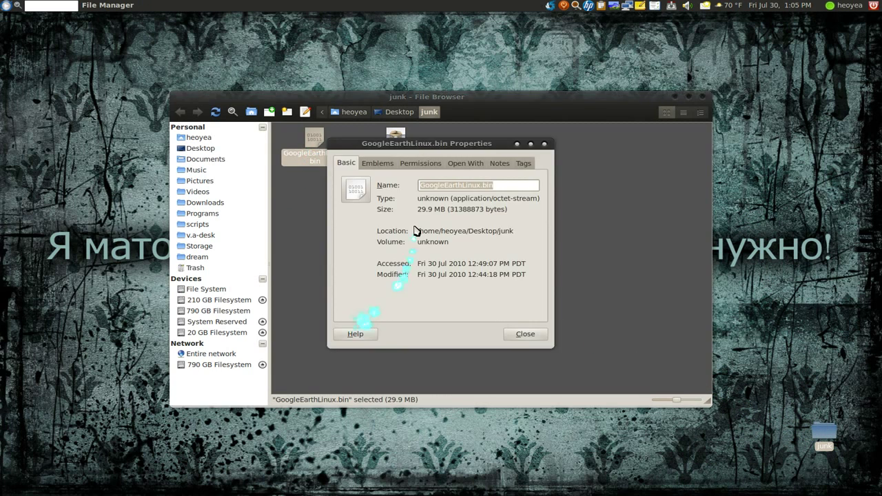
pyautogui.click(435, 162)
pyautogui.click(414, 283)
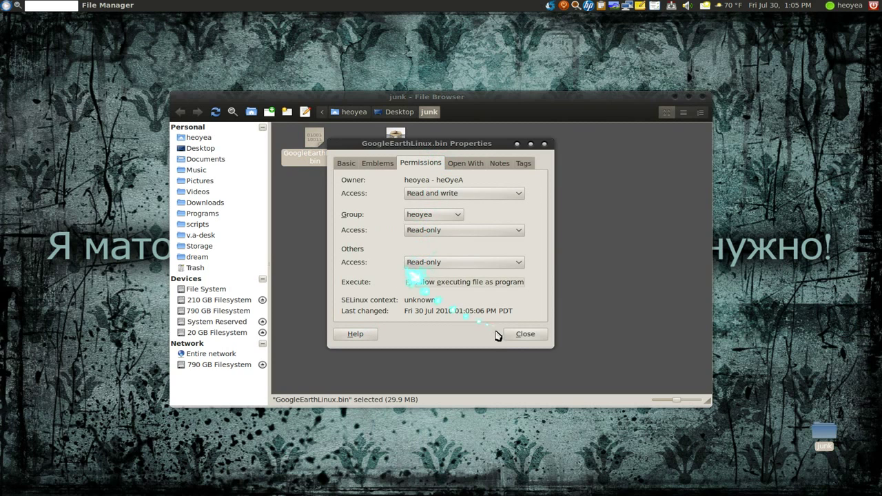
pyautogui.click(517, 332)
pyautogui.click(457, 310)
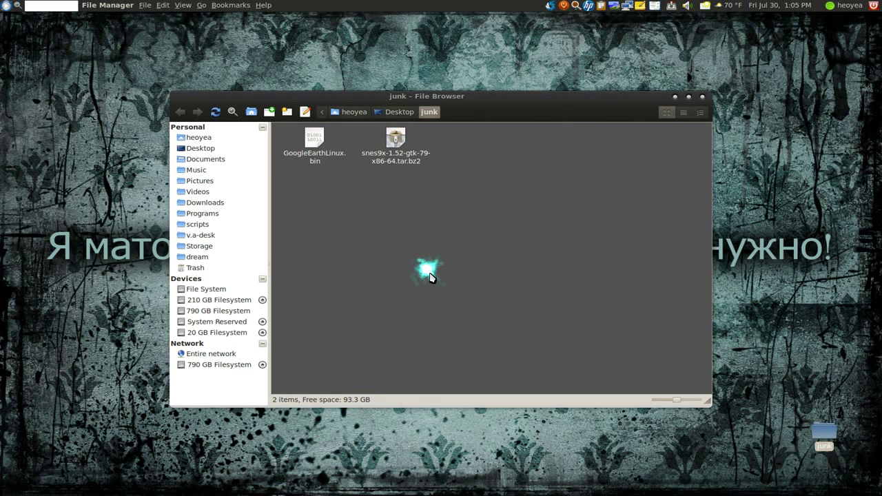
pyautogui.hotkey('ctrl', 'space')
# Step: Open a terminal and run the GoogleEarthLinux.bin installer by dropping the file's path into it
pyautogui.write('t')
pyautogui.press('Return')
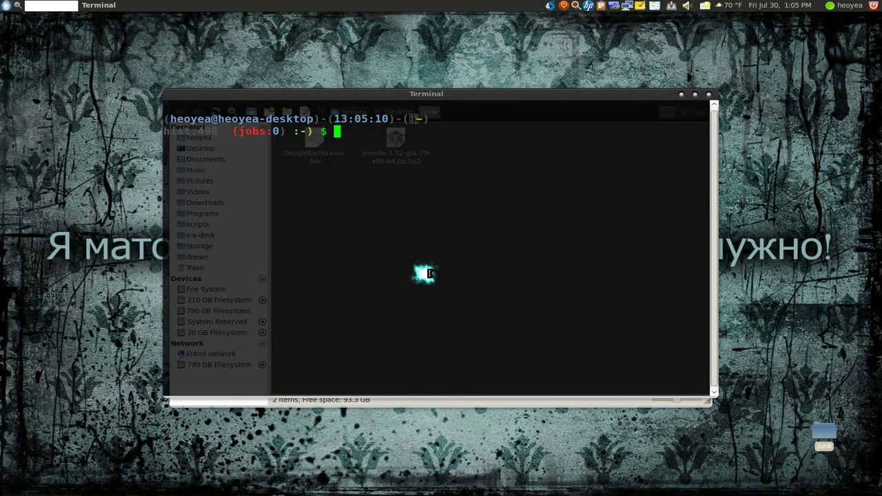
pyautogui.moveTo(486, 99); pyautogui.dragTo(643, 64)
pyautogui.moveTo(309, 158); pyautogui.dragTo(754, 137)
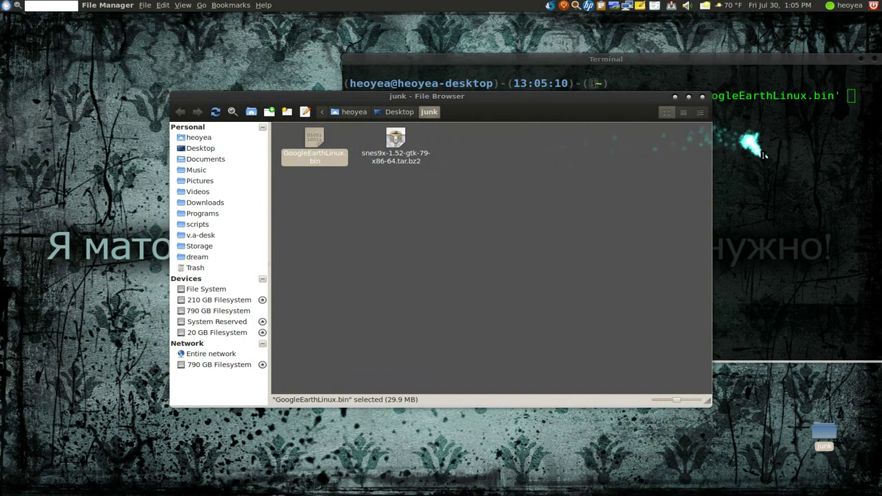
pyautogui.click(772, 142)
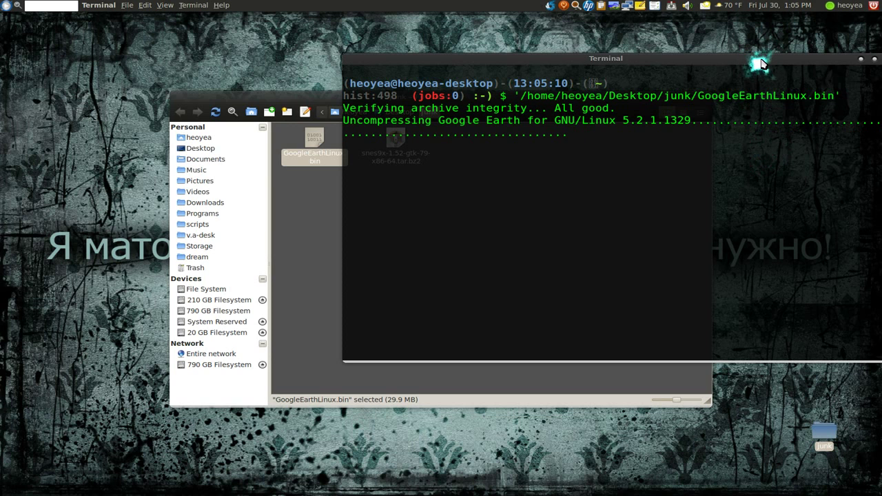
pyautogui.moveTo(760, 64); pyautogui.dragTo(677, 65)
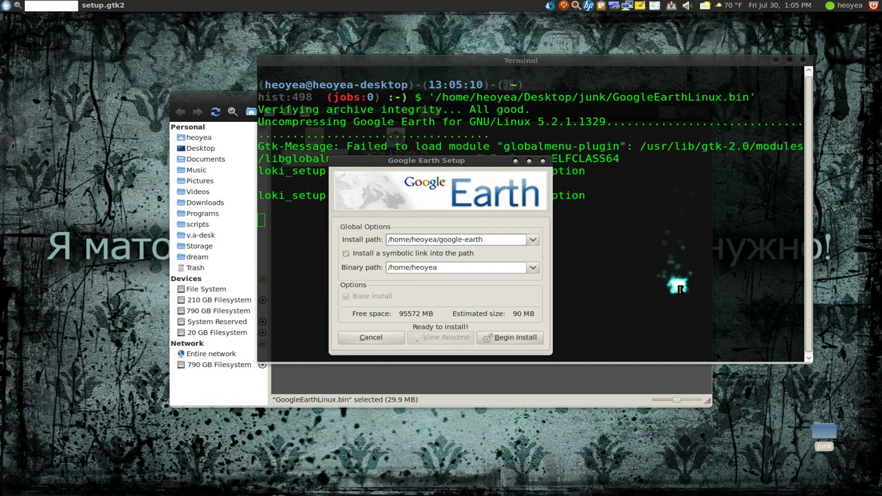
# Step: Begin the Google Earth installation and start Google Earth once it completes
pyautogui.click(501, 338)
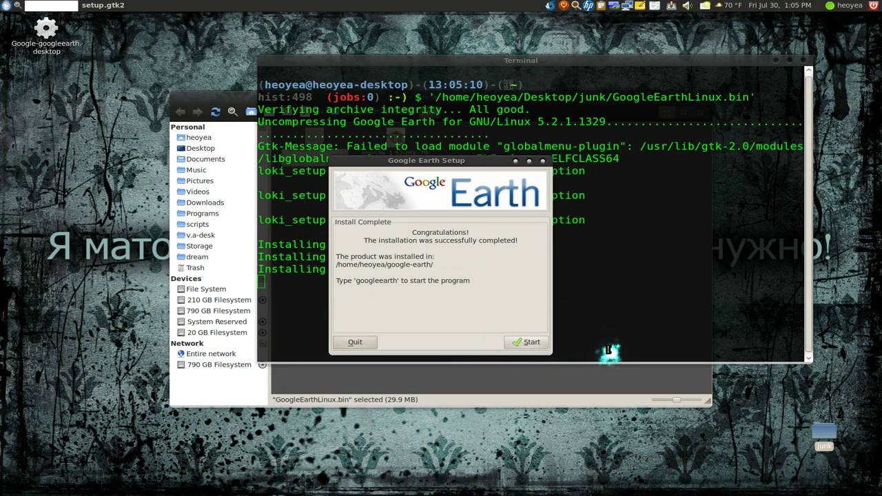
pyautogui.click(528, 343)
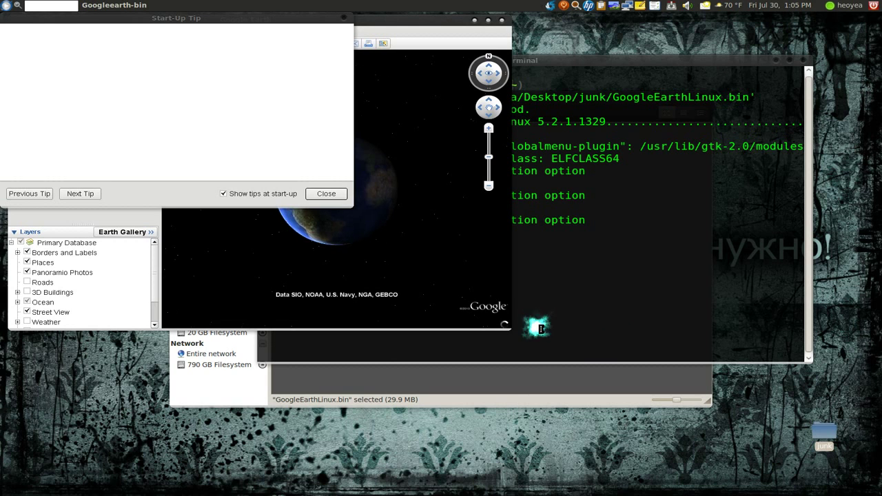
# Step: Dismiss the Start-Up Tip, maximize Google Earth to view the globe, then quit it
pyautogui.click(326, 193)
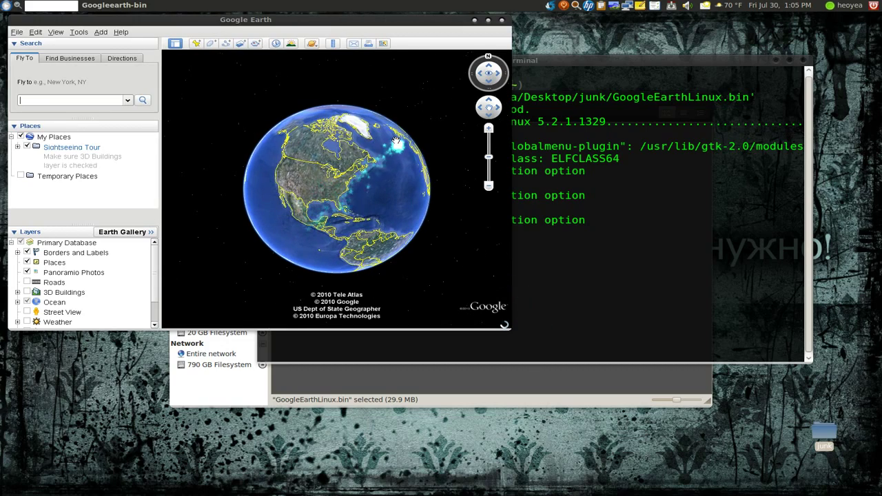
pyautogui.click(488, 21)
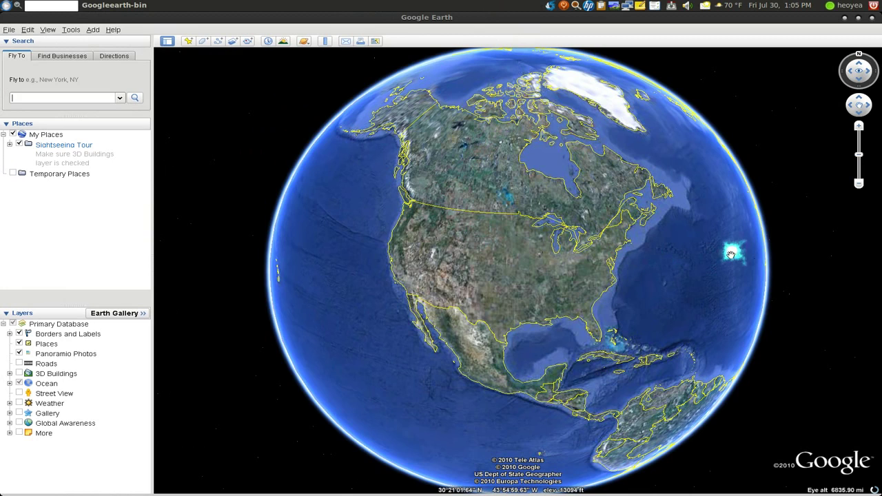
pyautogui.click(872, 19)
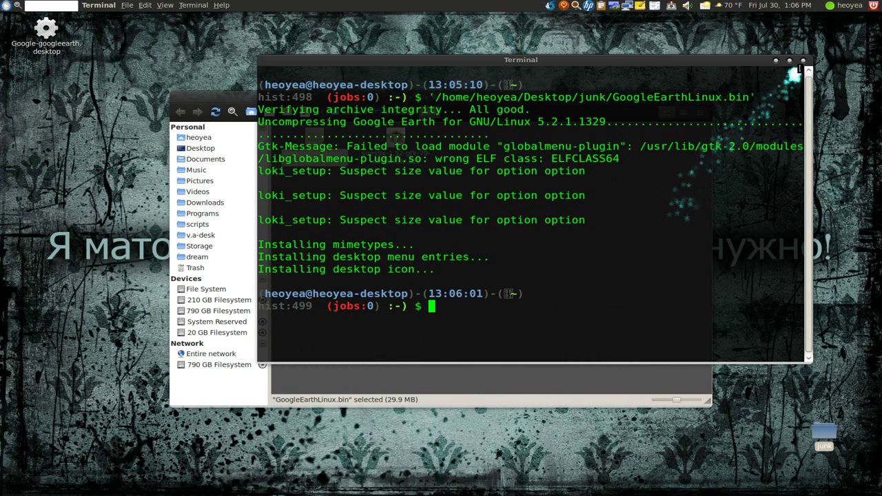
# Step: Close the terminal and junk folder windows and switch workspaces back to Shutter
pyautogui.click(803, 60)
pyautogui.click(572, 250)
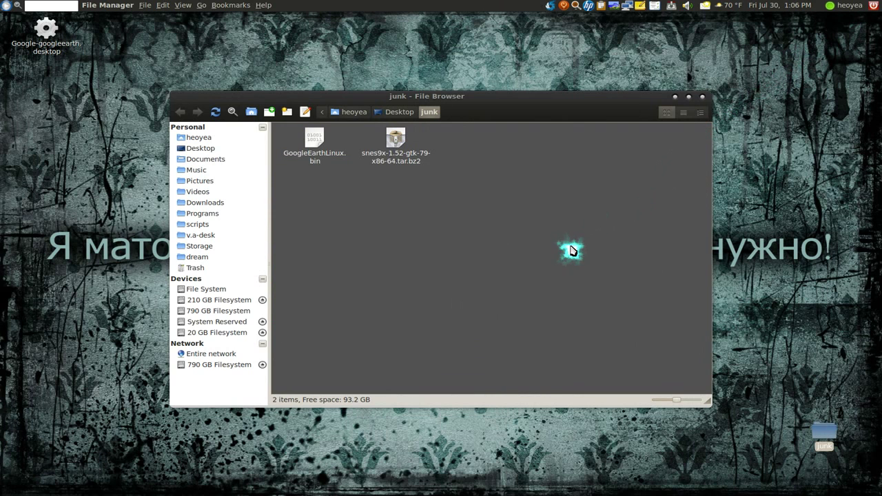
pyautogui.click(702, 97)
pyautogui.hotkey('ctrl', 'alt', 'Right')
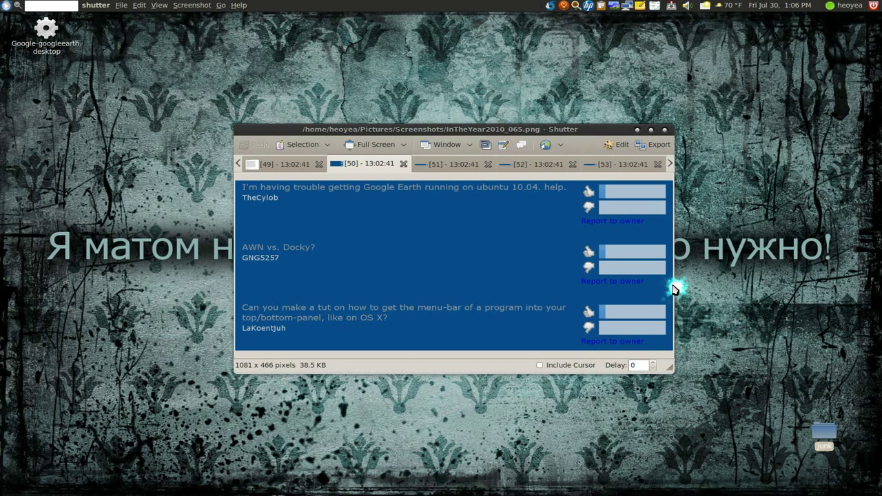
pyautogui.moveTo(9, 225)
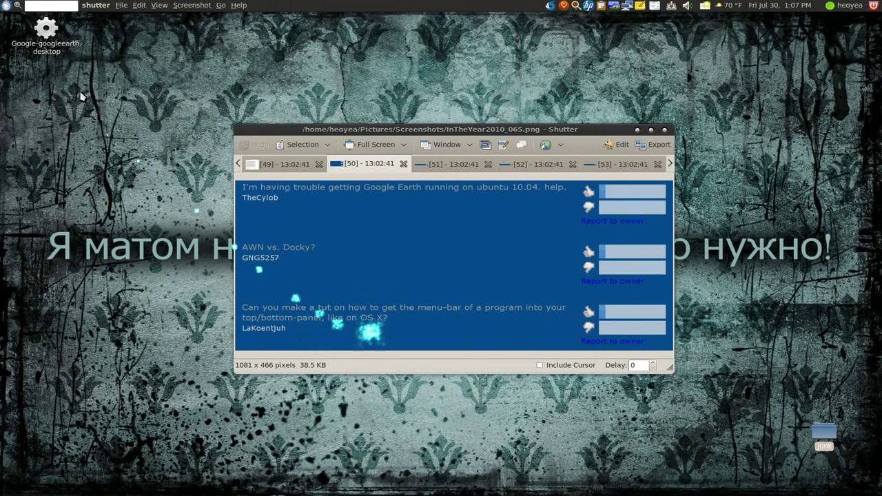
# Step: Look through Shutter's Edit, Help and View menus, then bring the Chromium keyboardr window forward
pyautogui.click(138, 5)
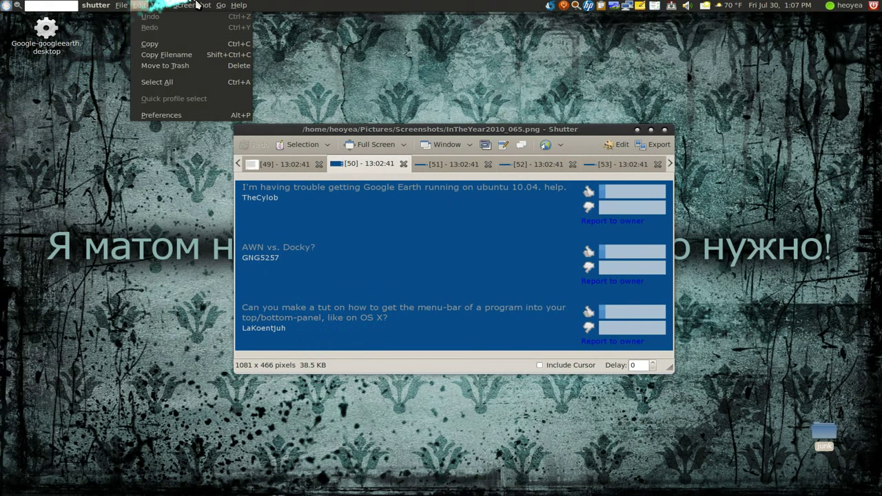
pyautogui.click(138, 6)
pyautogui.click(239, 6)
pyautogui.click(239, 6)
pyautogui.click(159, 5)
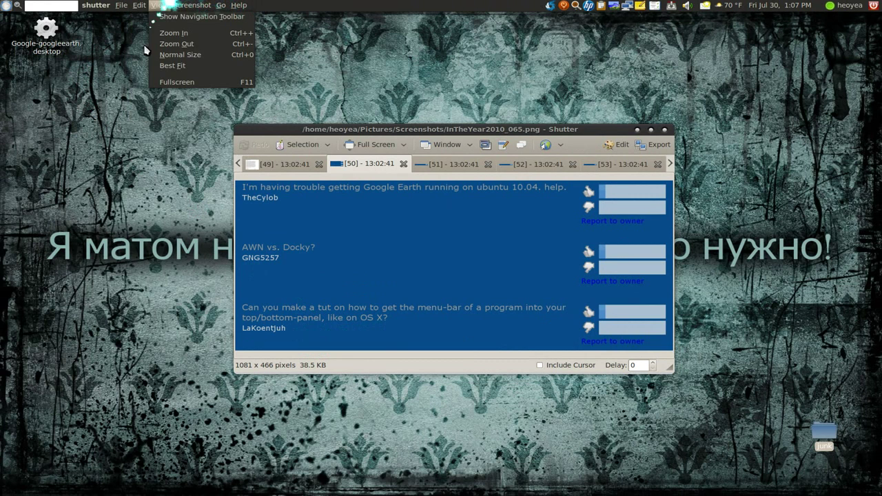
pyautogui.click(138, 76)
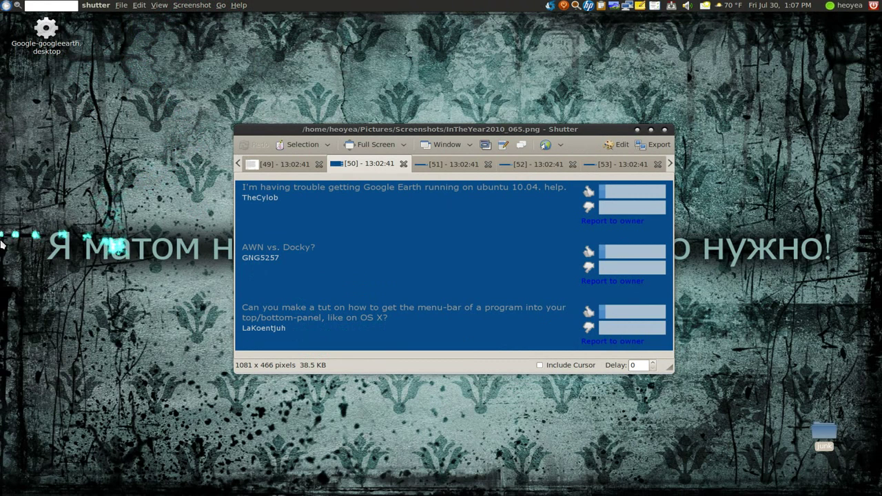
pyautogui.moveTo(7, 256)
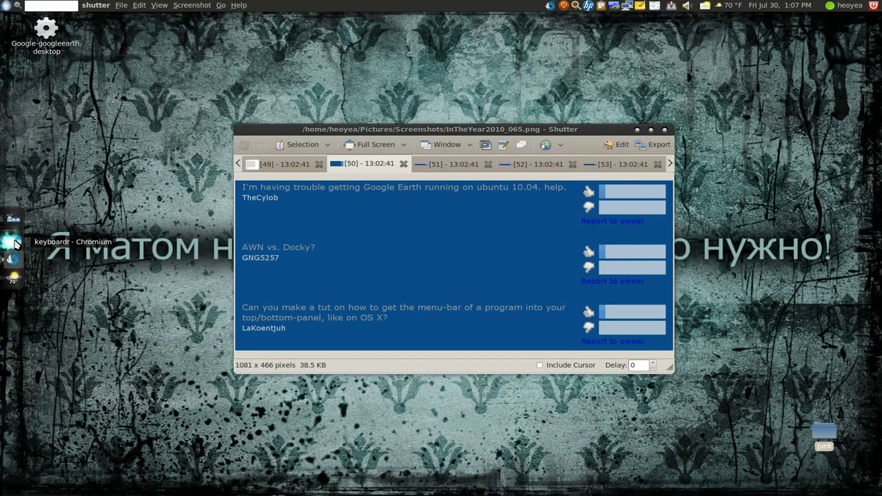
pyautogui.click(13, 241)
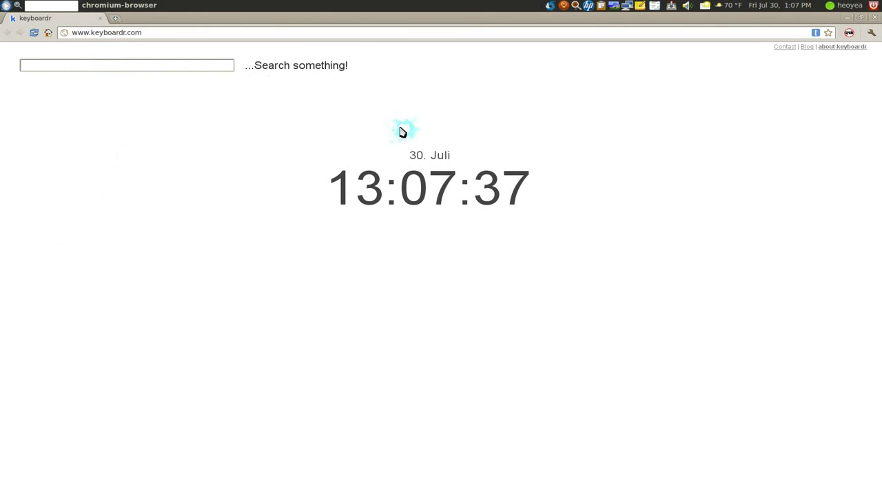
# Step: Search keyboardr for 'global menu got', view the first YouTube result in a tab, then close it
pyautogui.write('glob')
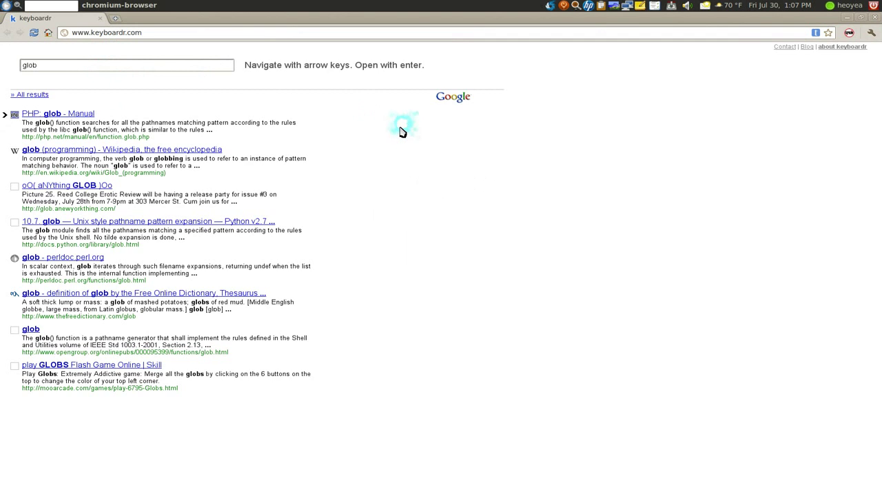
pyautogui.write('al menu ')
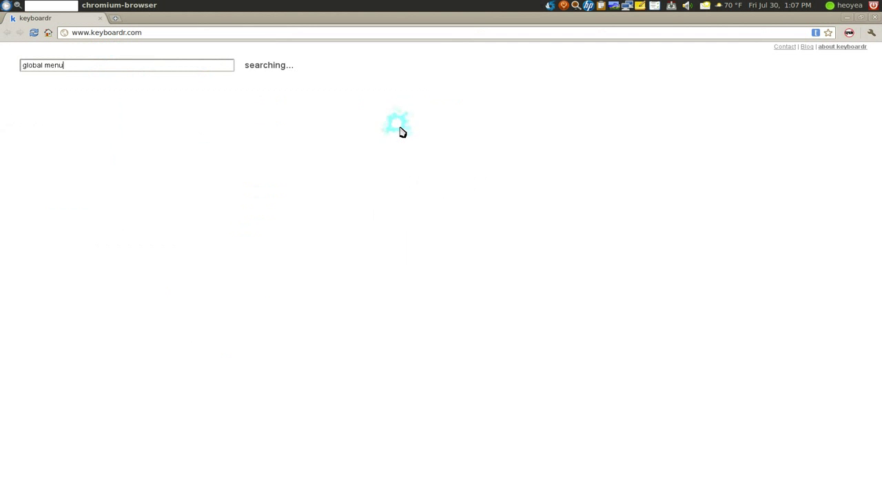
pyautogui.write('gotbletu')
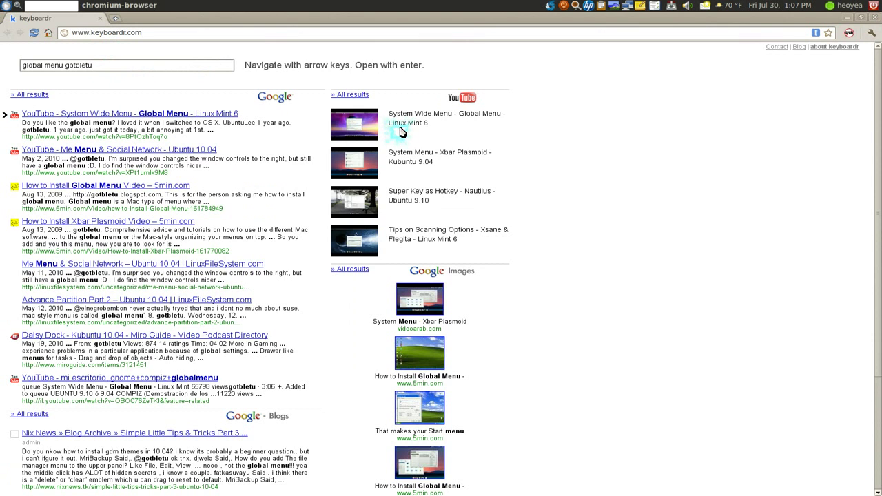
pyautogui.middleClick(359, 134)
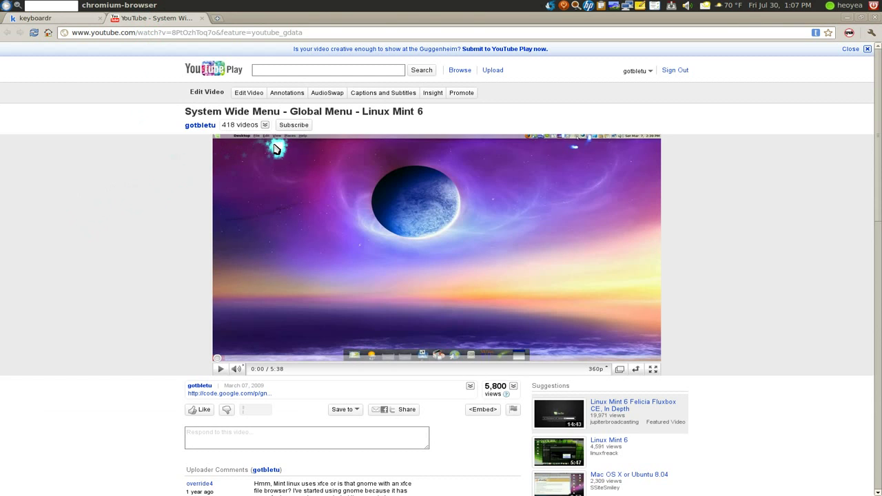
pyautogui.middleClick(148, 16)
# Step: Close the browser and flip between Shutter screenshots to the Miro feed question
pyautogui.hotkey('alt', 'F4')
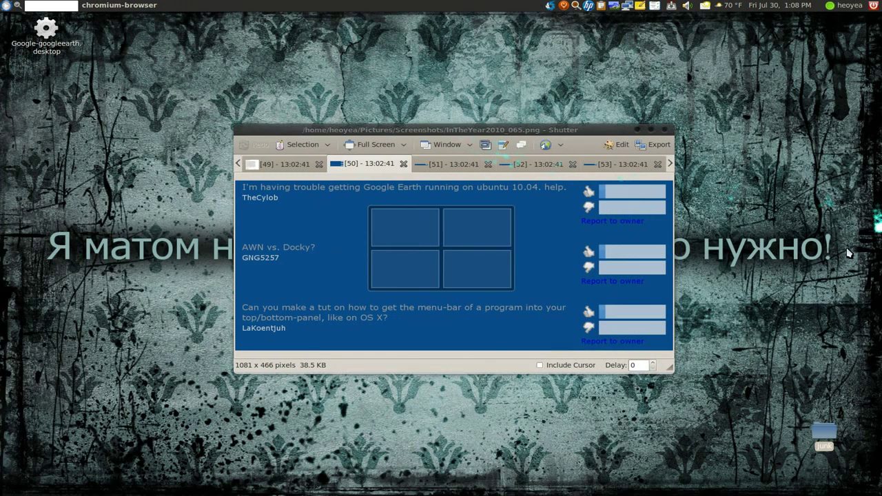
pyautogui.click(447, 168)
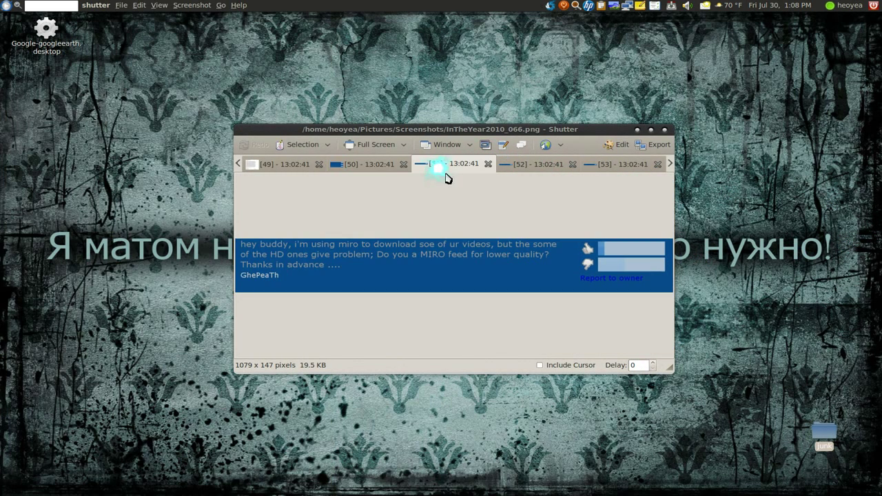
pyautogui.click(381, 166)
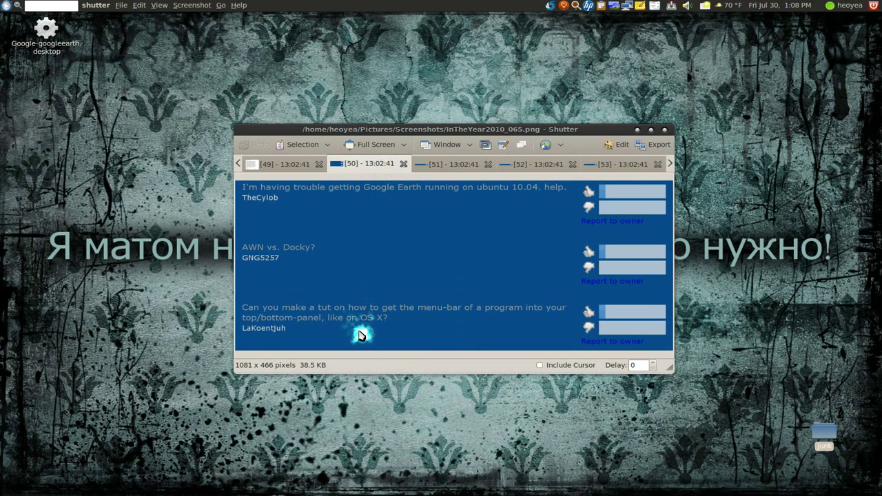
pyautogui.click(434, 167)
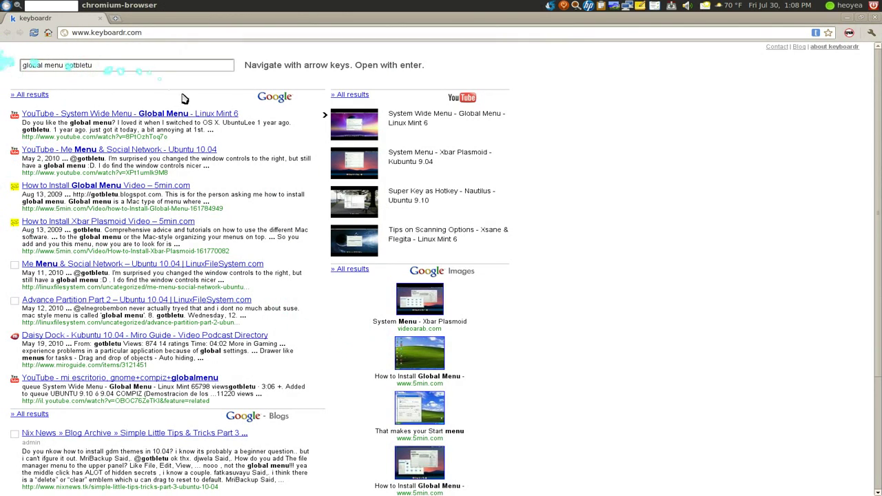
# Step: Search keyboardr for 'gotbletu miro' and open the Miro Guide feed result in a new tab
pyautogui.click(225, 121)
pyautogui.write('gotb')
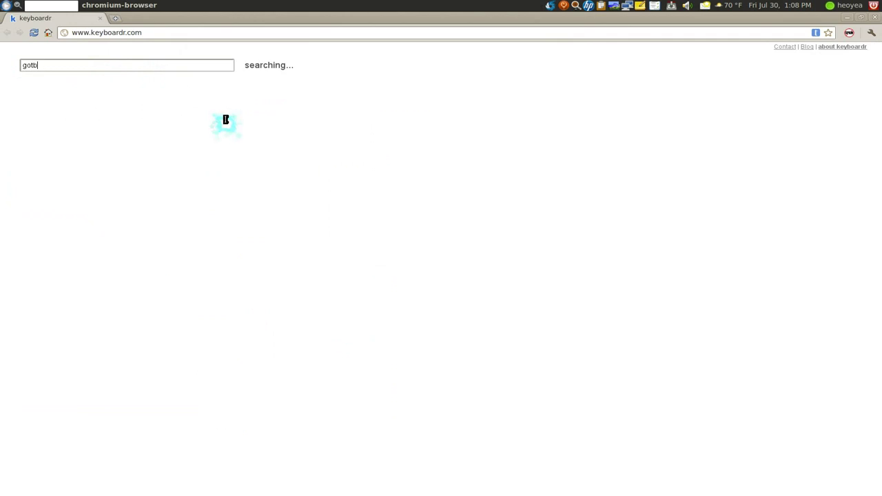
pyautogui.write('letu miro')
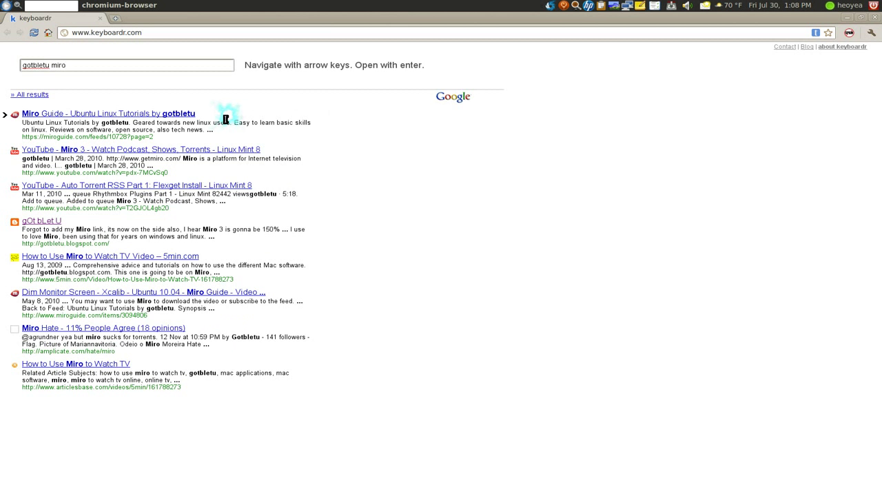
pyautogui.click(129, 115)
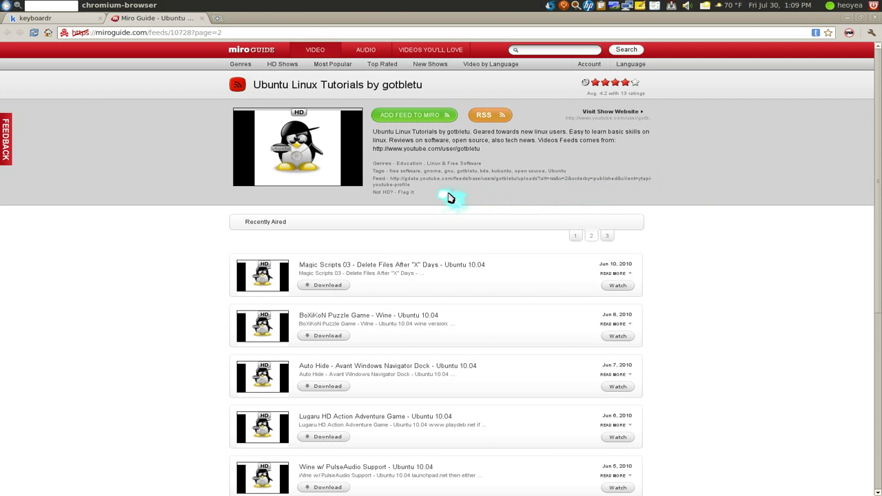
# Step: Zoom in on the Miro Guide gotbletu feed page to read its feed address, genres and episodes
pyautogui.scroll(3, 448, 198)
pyautogui.scroll(-3, 448, 198)
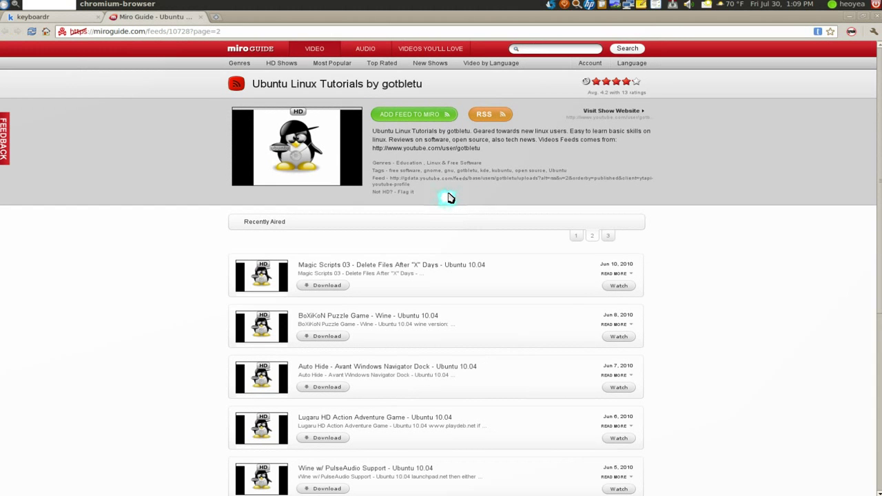
pyautogui.scroll(4, 448, 198)
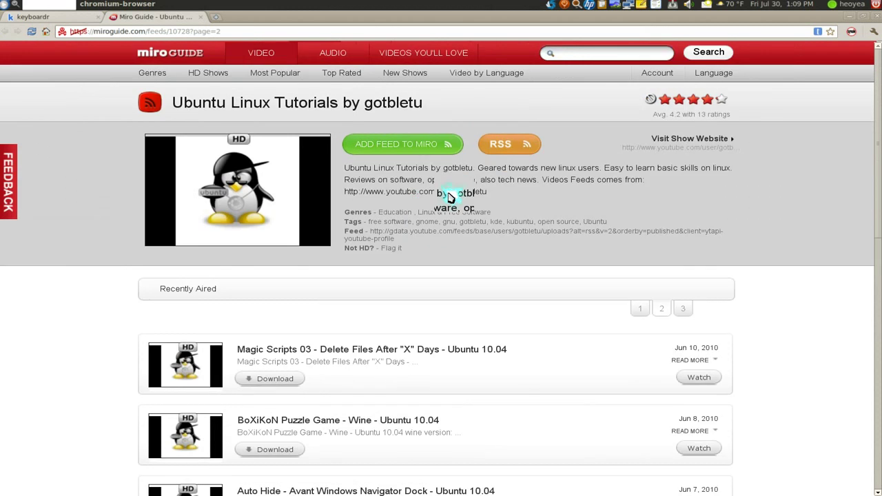
pyautogui.scroll(3, 529, 301)
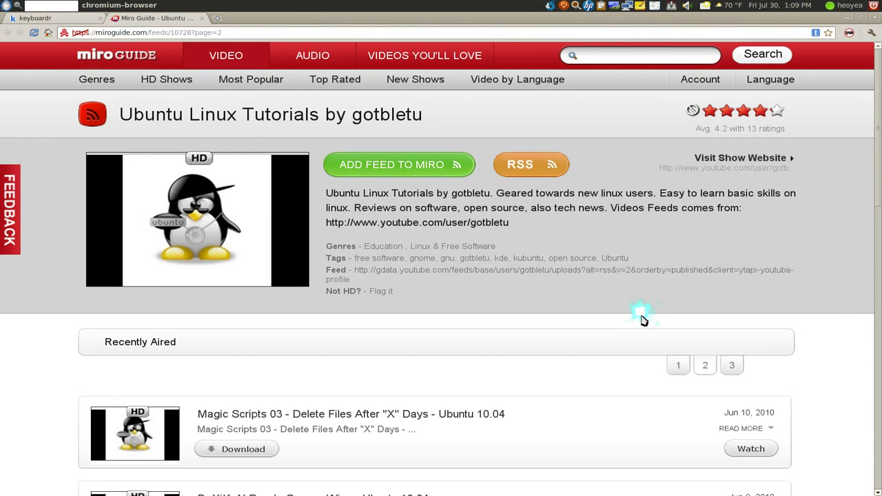
# Step: Display screenshot 52 with the viewer's SNES GTK question, then return to the browser
pyautogui.moveTo(877, 111)
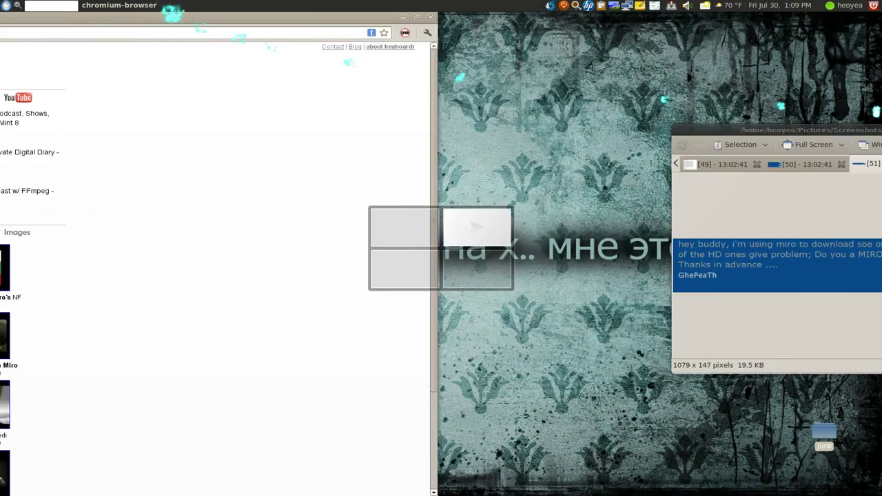
pyautogui.click(516, 165)
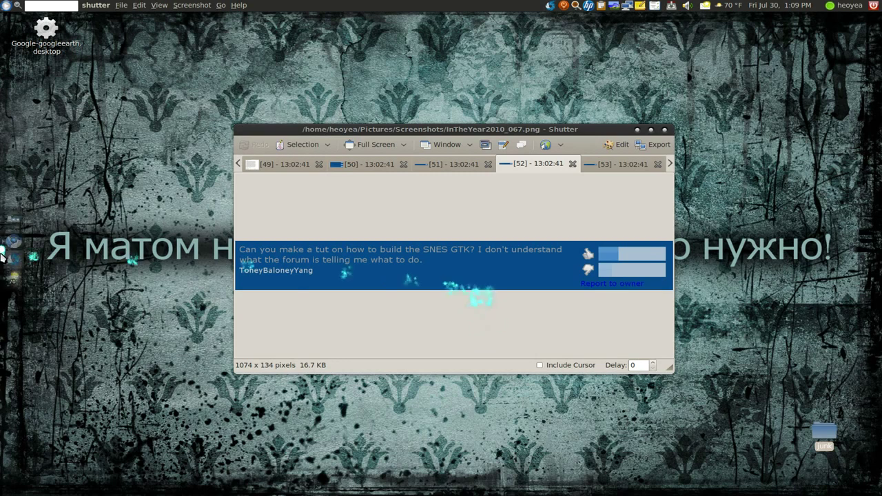
pyautogui.hotkey('alt', 'Tab')
# Step: Search keyboardr for 'snes9x gtk' and open the snes9x-gtk Google Code project page
pyautogui.tripleClick(114, 65)
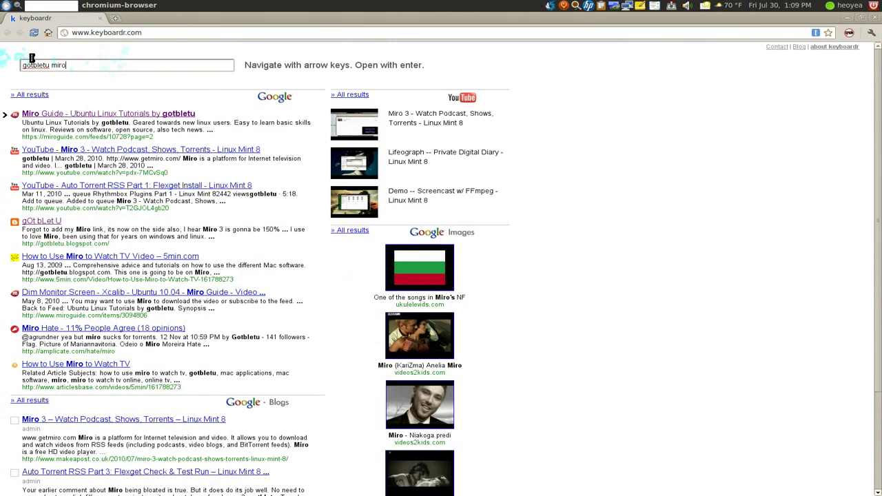
pyautogui.write('sne')
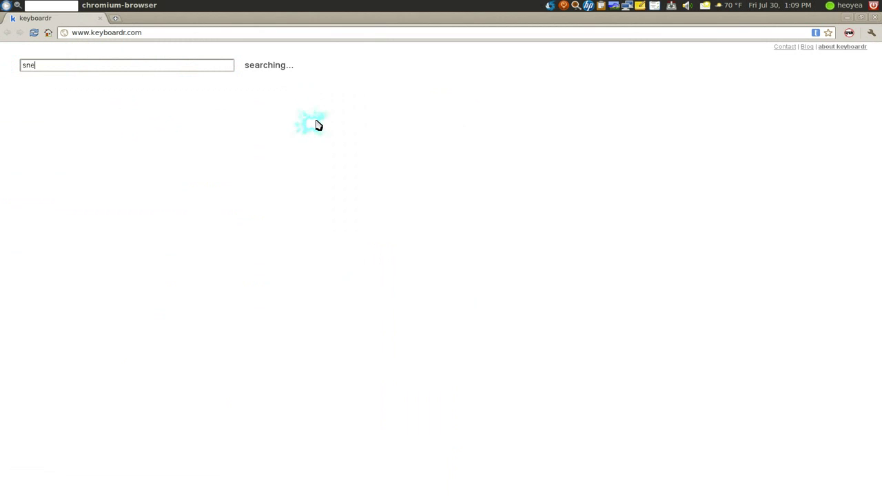
pyautogui.write('s')
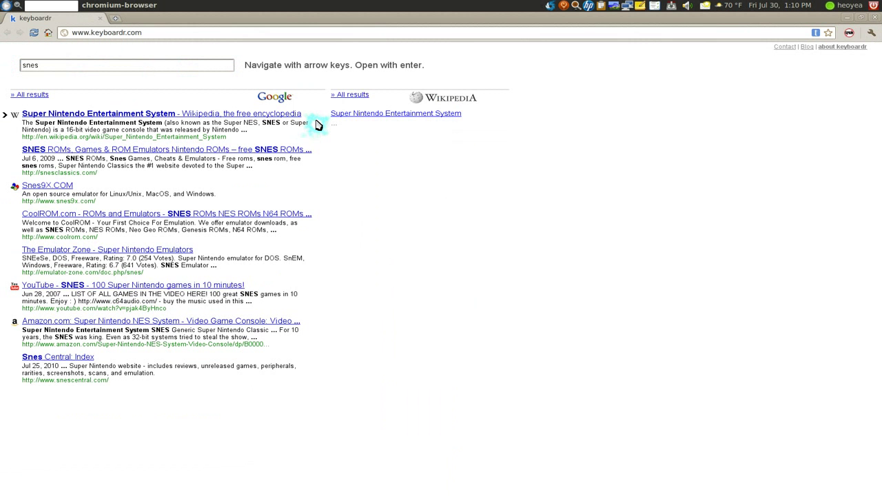
pyautogui.write('9x ')
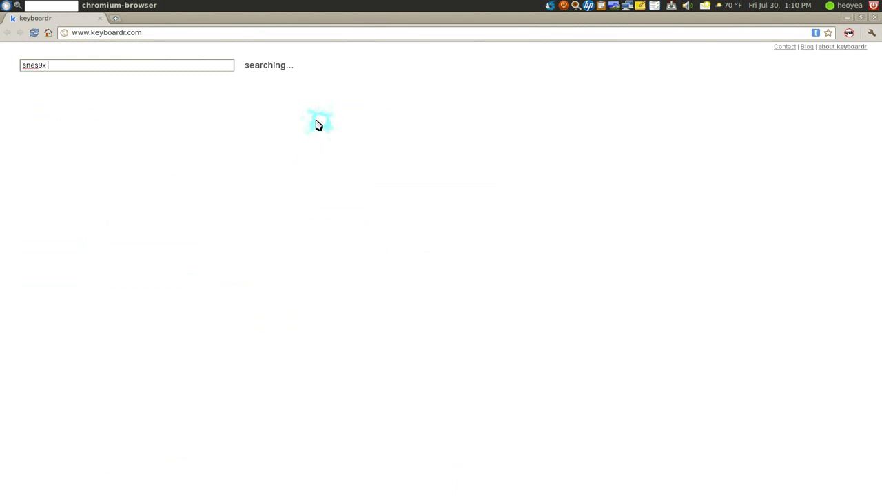
pyautogui.write('gtk')
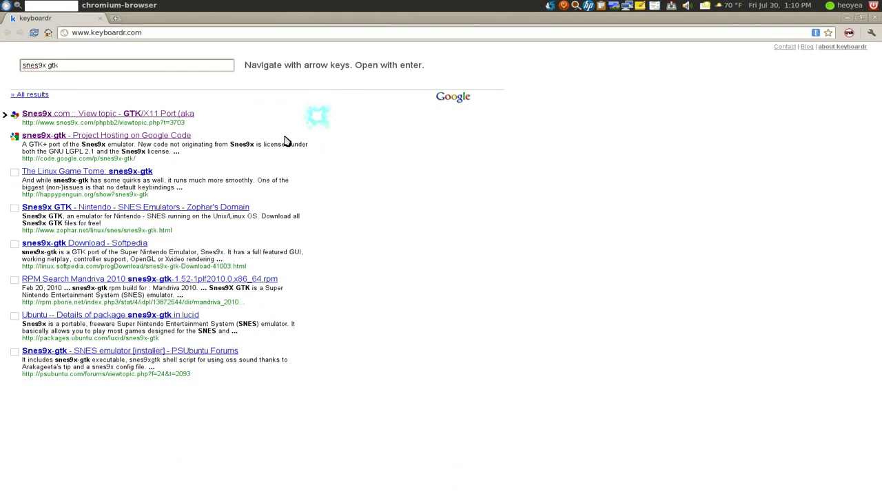
pyautogui.middleClick(118, 136)
pyautogui.click(152, 20)
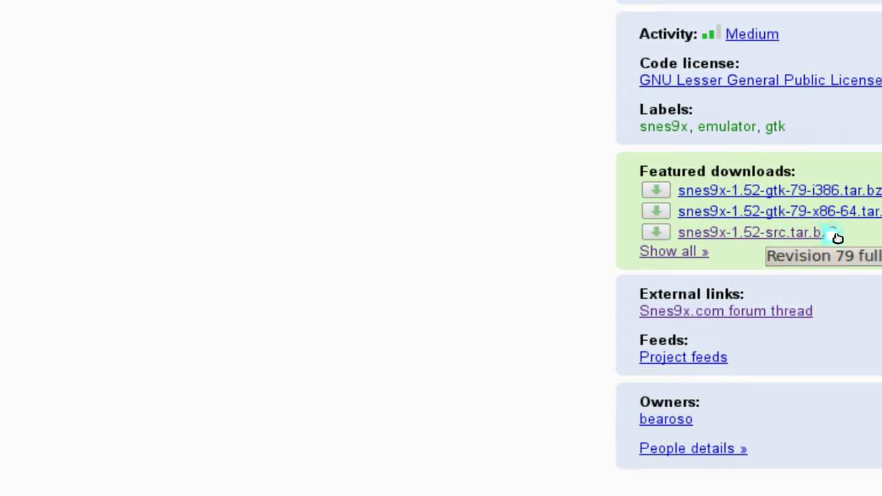
# Step: Open the project's Snes9x.com forum thread from the snes9x-gtk page
pyautogui.click(838, 238)
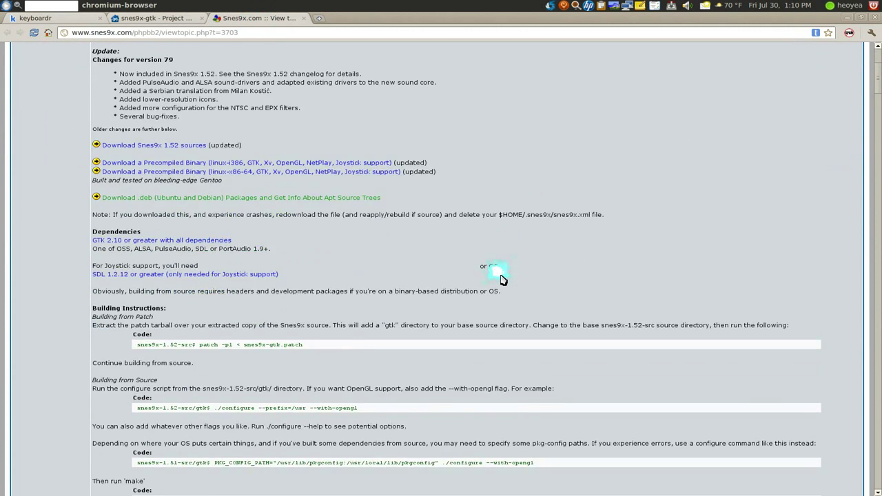
pyautogui.scroll(-3, 502, 279)
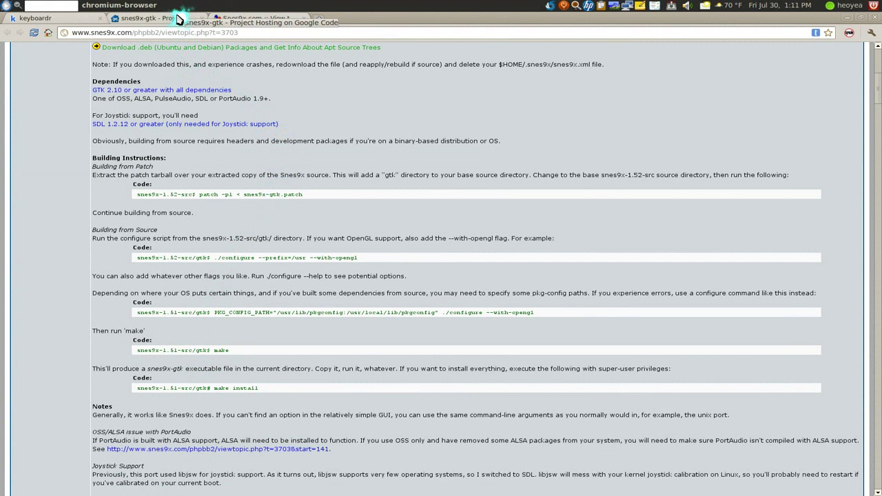
pyautogui.click(178, 19)
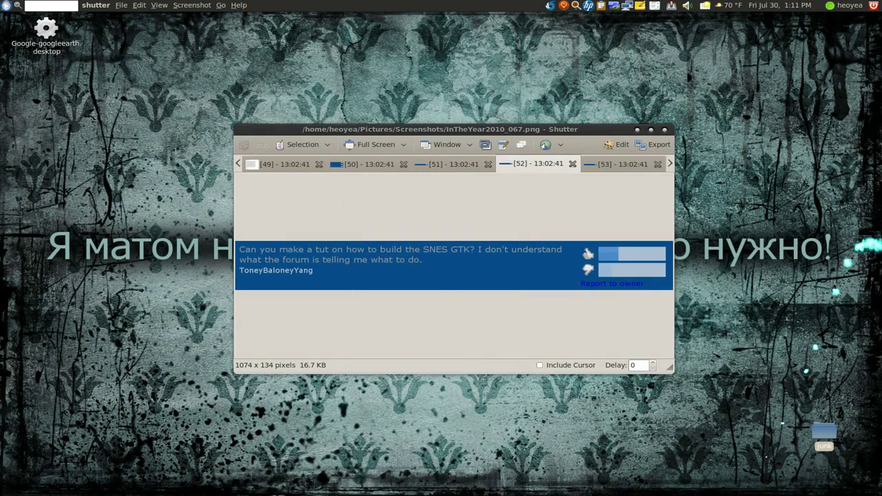
# Step: Quit the browser to reach the junk folder holding the downloaded x86-64 archive
pyautogui.hotkey('ctrl', 'q')
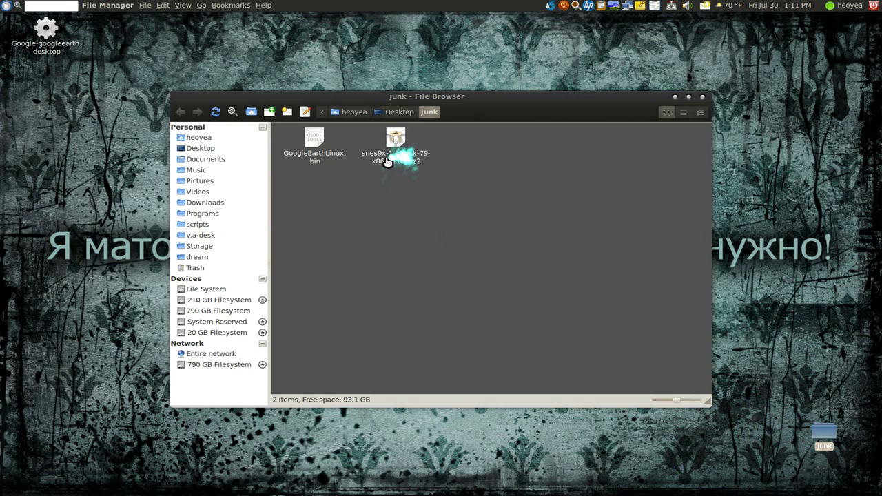
# Step: Extract the snes9x-1.52 folder from the downloaded archive into junk
pyautogui.doubleClick(392, 157)
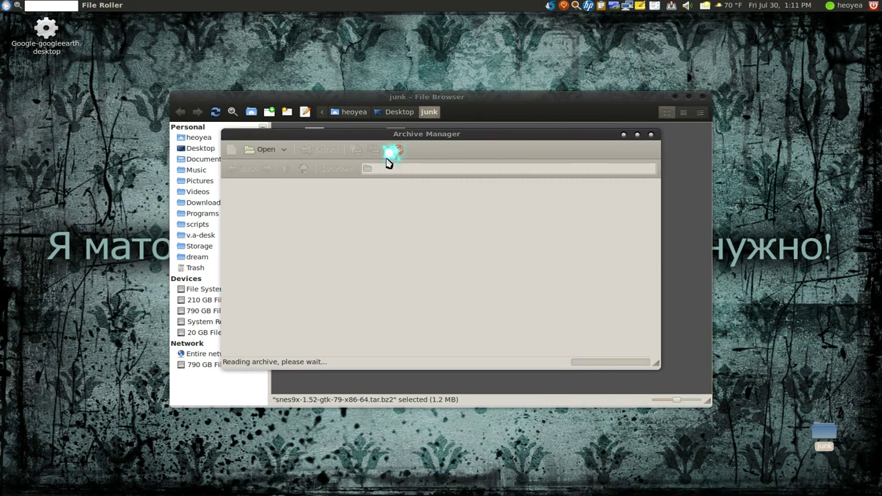
pyautogui.moveTo(373, 134); pyautogui.dragTo(318, 173)
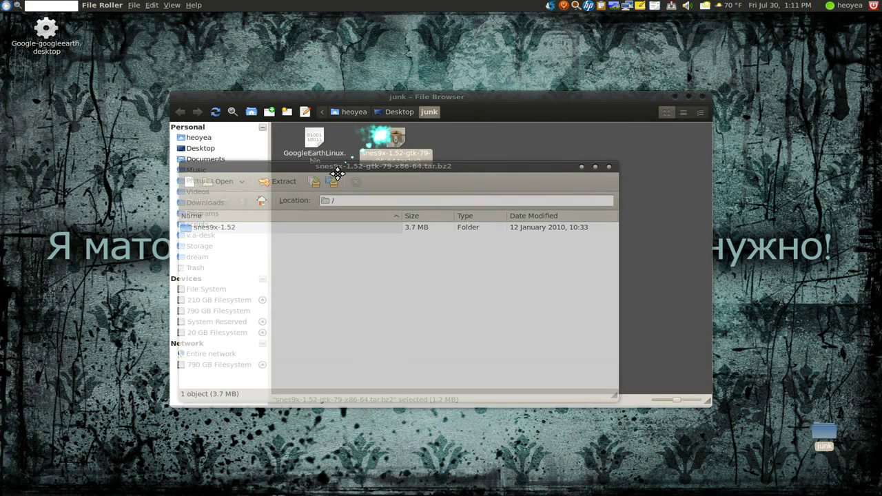
pyautogui.moveTo(216, 236); pyautogui.dragTo(500, 158)
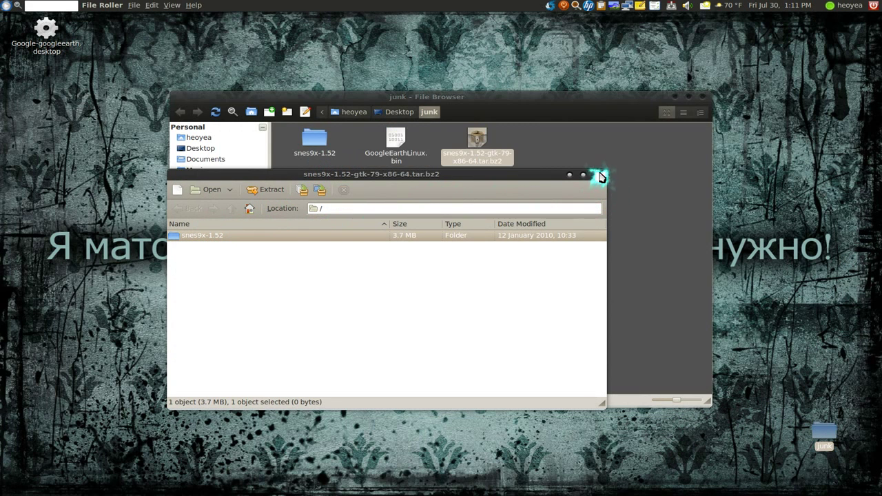
pyautogui.click(598, 175)
# Step: Open snes9x-1.52 and confirm snes9x-gtk has execute permission in its Properties
pyautogui.click(310, 150)
pyautogui.doubleClick(309, 150)
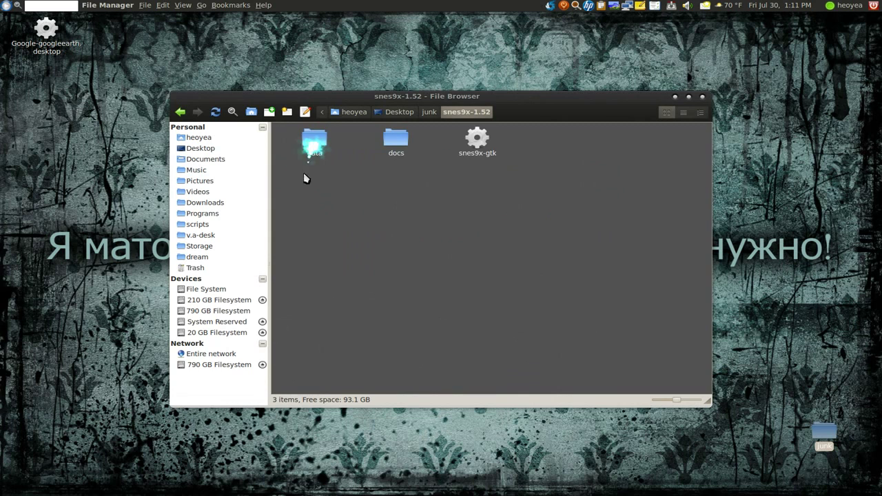
pyautogui.rightClick(478, 151)
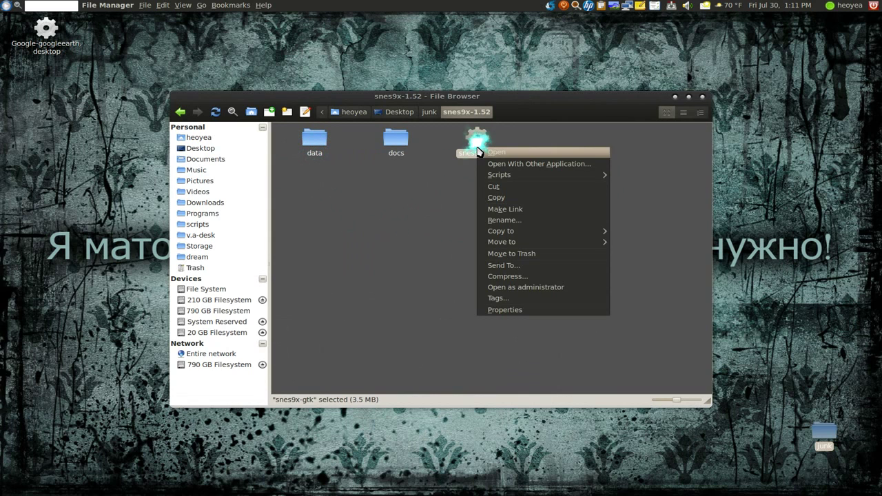
pyautogui.click(494, 311)
pyautogui.click(423, 163)
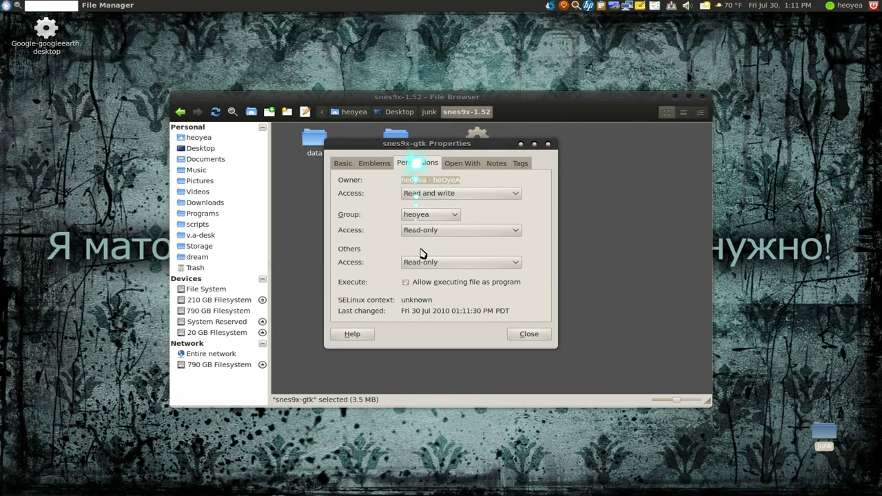
pyautogui.click(527, 334)
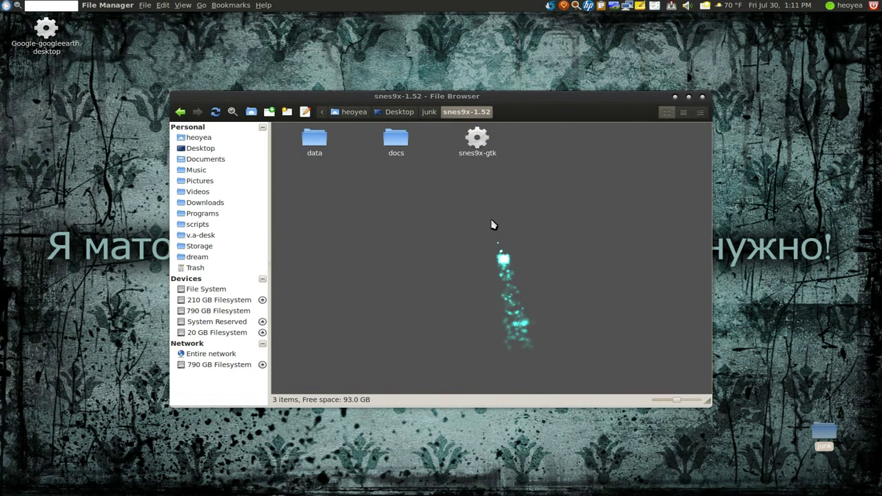
# Step: Launch the snes9x-gtk emulator, then close it and the file browser
pyautogui.press('Return')
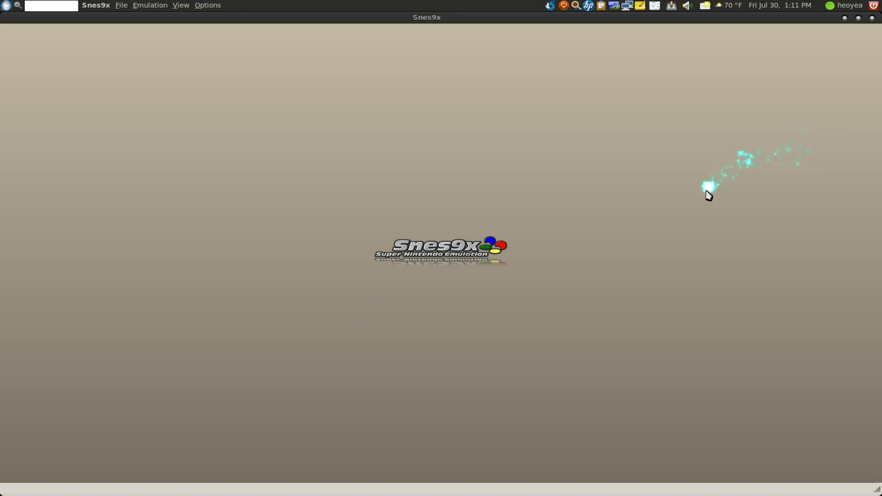
pyautogui.click(853, 21)
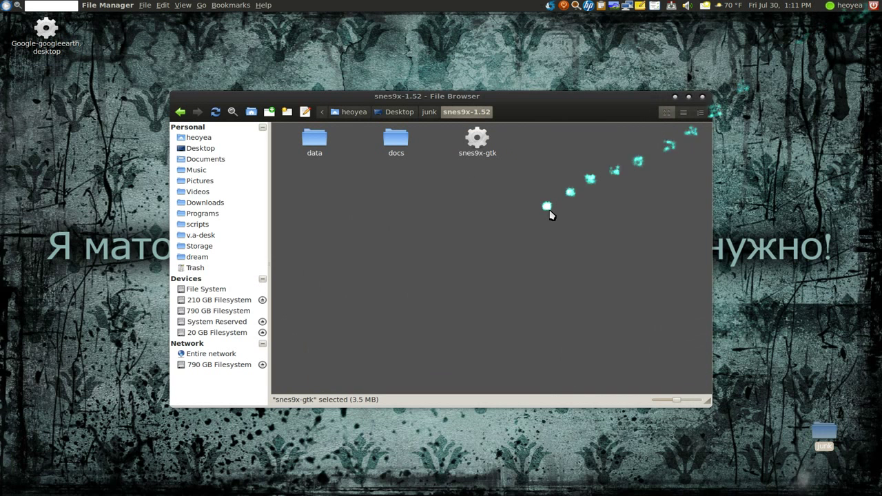
pyautogui.click(702, 96)
# Step: Bring up Shutter, view screenshot 53's viewer question, then clear it to the desktop
pyautogui.click(598, 5)
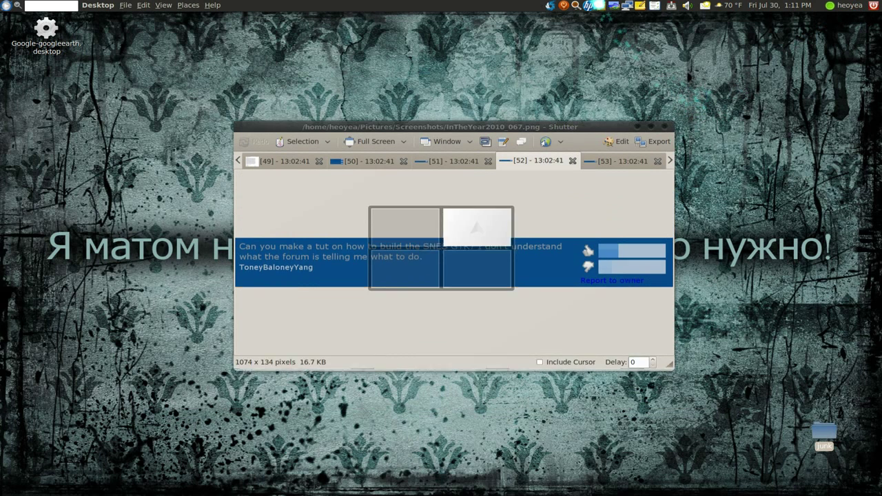
pyautogui.click(600, 164)
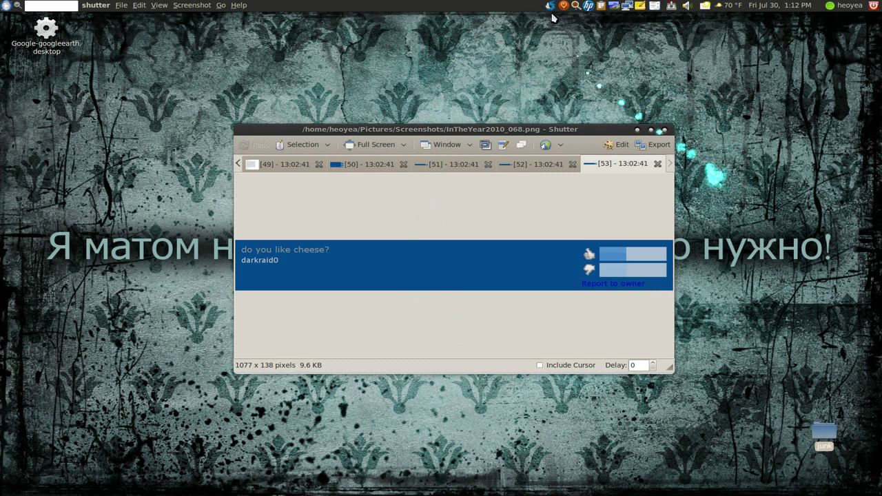
pyautogui.press('super+d')
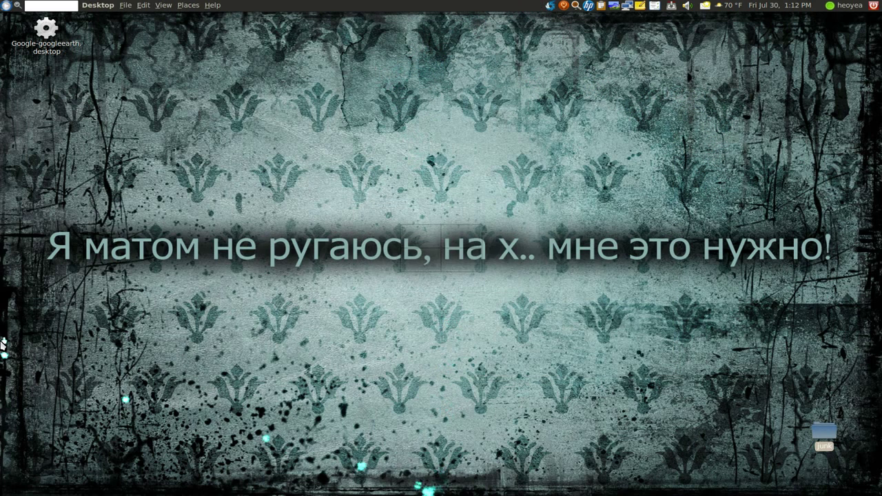